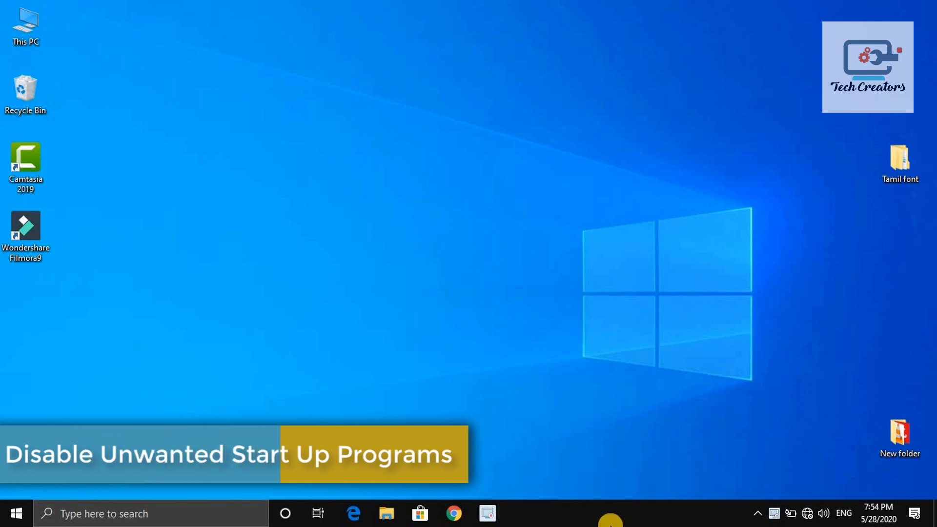
Open Task Manager's list of startup programs and disable Windscribe at startup.
right_click(591, 513)
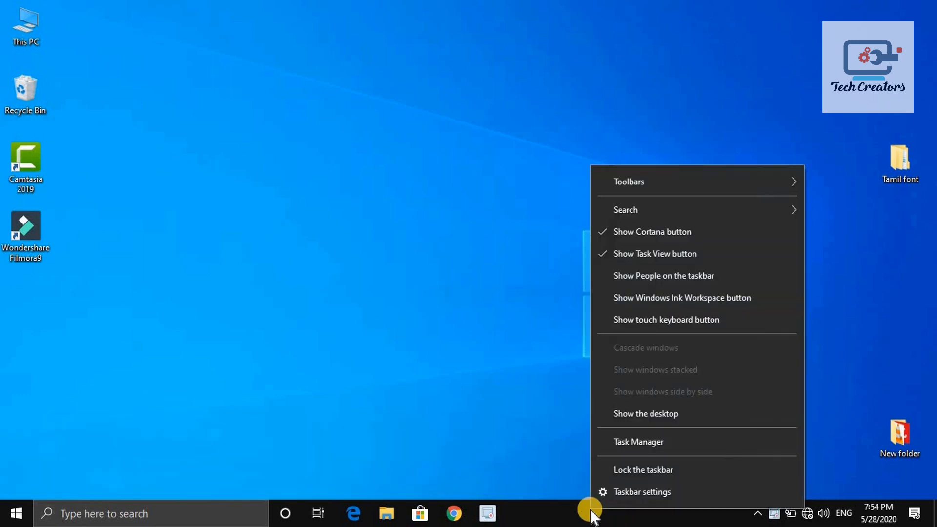
left_click(611, 436)
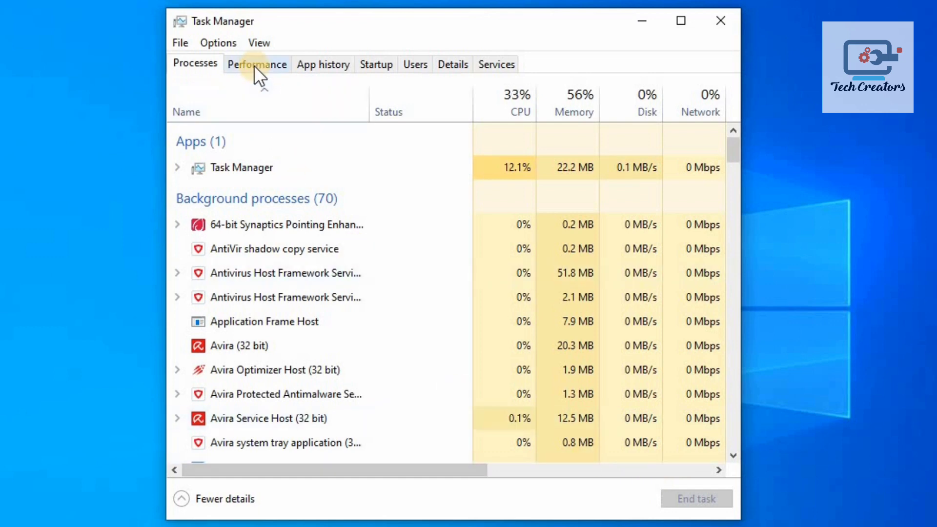
left_click(376, 63)
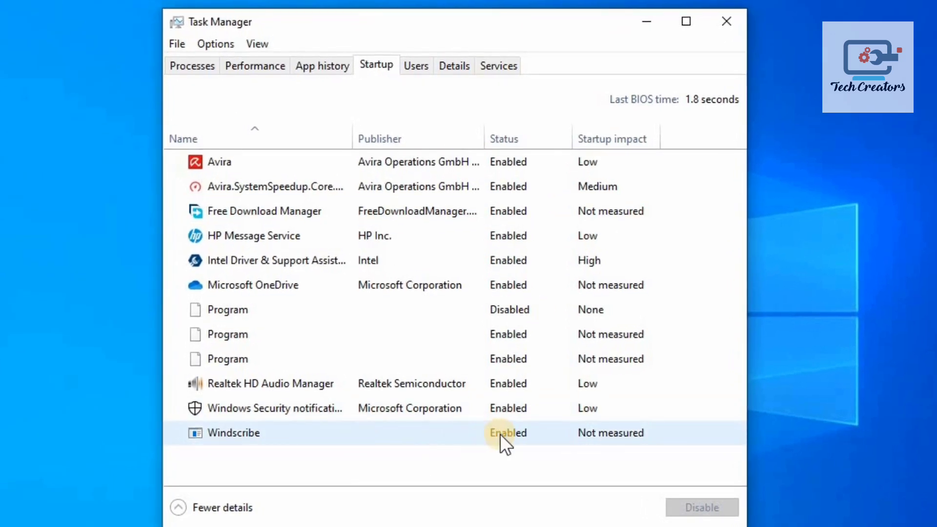
left_click(499, 431)
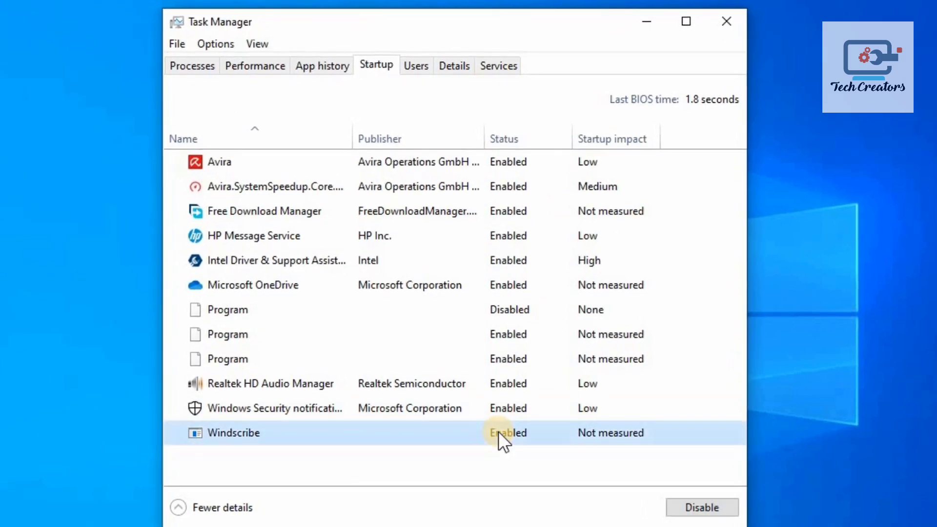
left_click(690, 504)
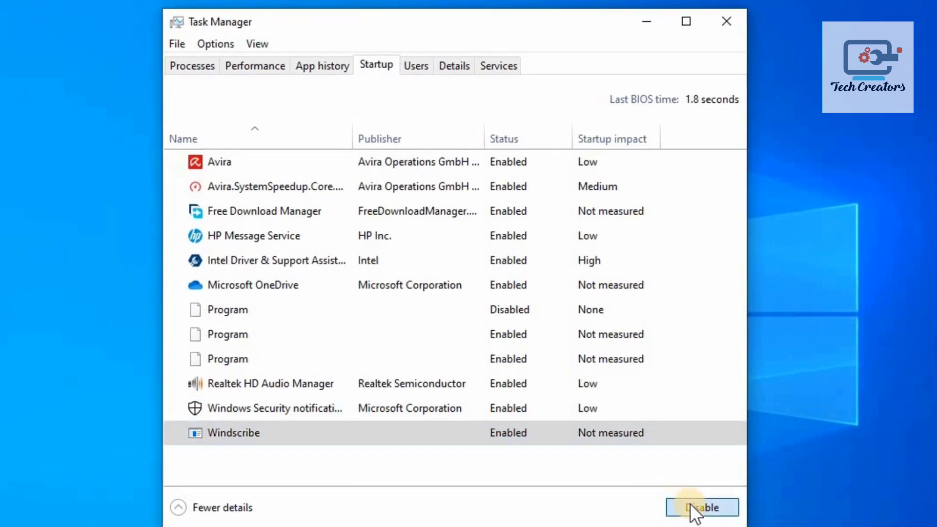
Disable Microsoft OneDrive and the last of the three Program entries at startup, and close Task Manager.
left_click(524, 305)
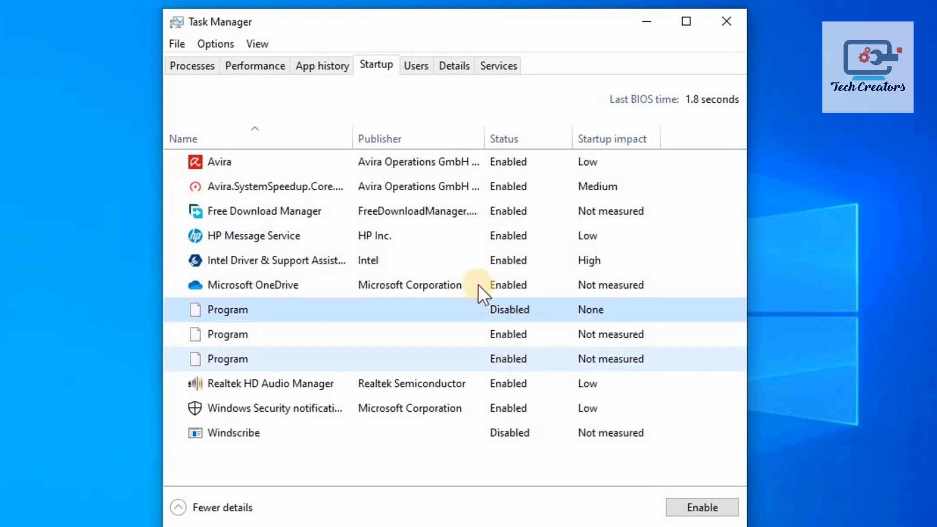
left_click(492, 282)
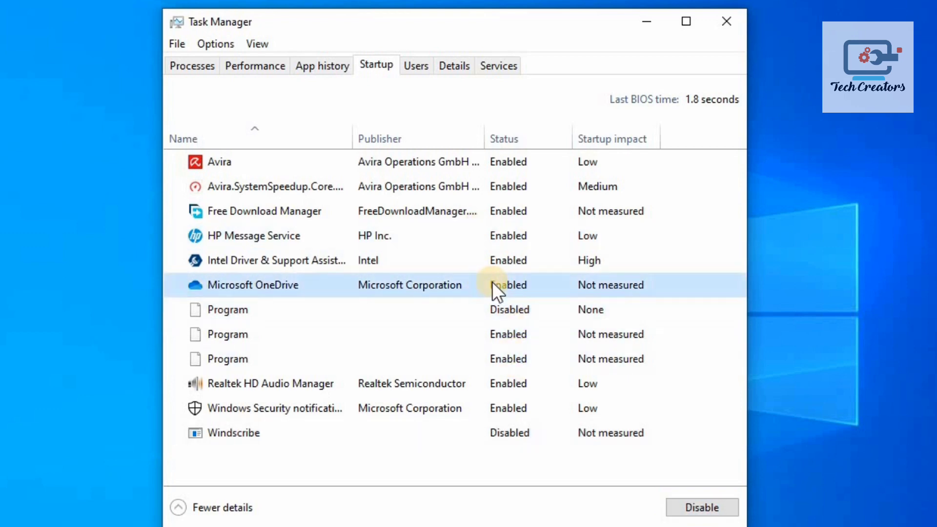
left_click(684, 499)
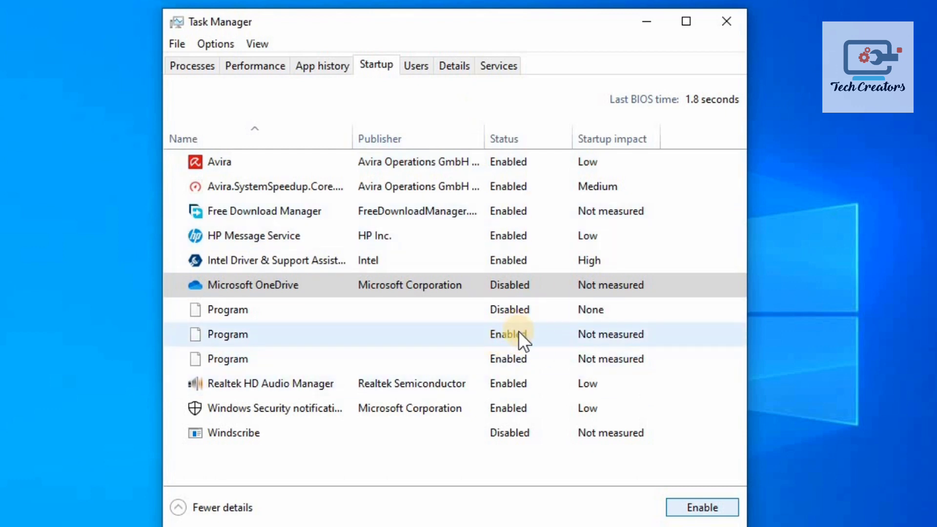
left_click(532, 355)
left_click(689, 512)
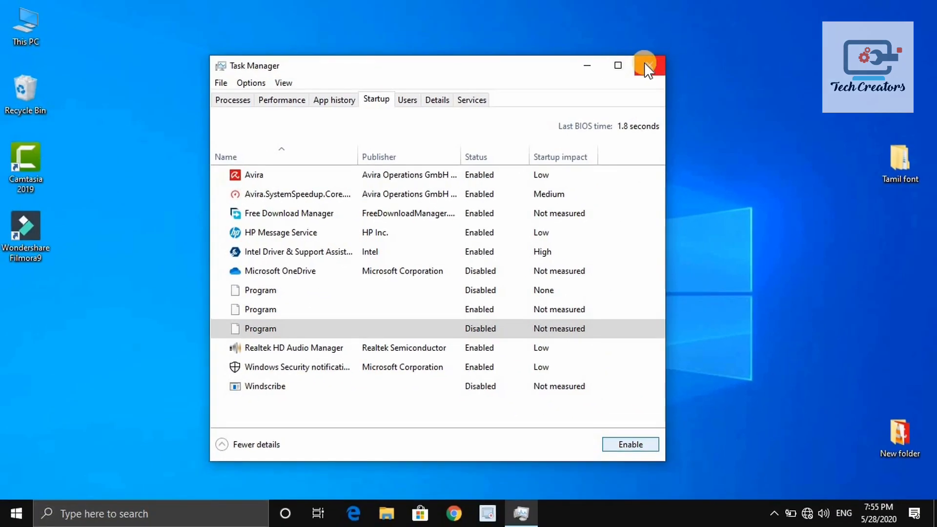
left_click(646, 63)
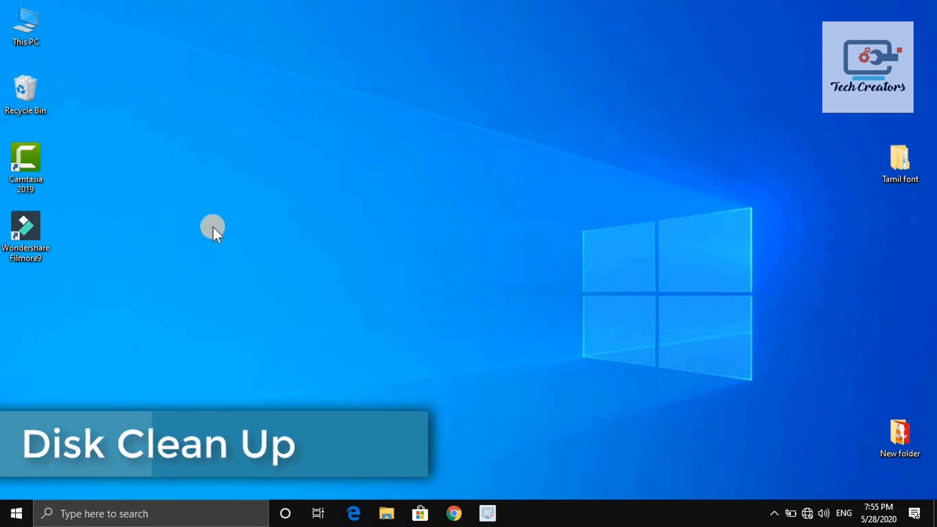
Open the properties of the Windows (C:) drive from This PC and start Disk Cleanup for it.
double_click(20, 19)
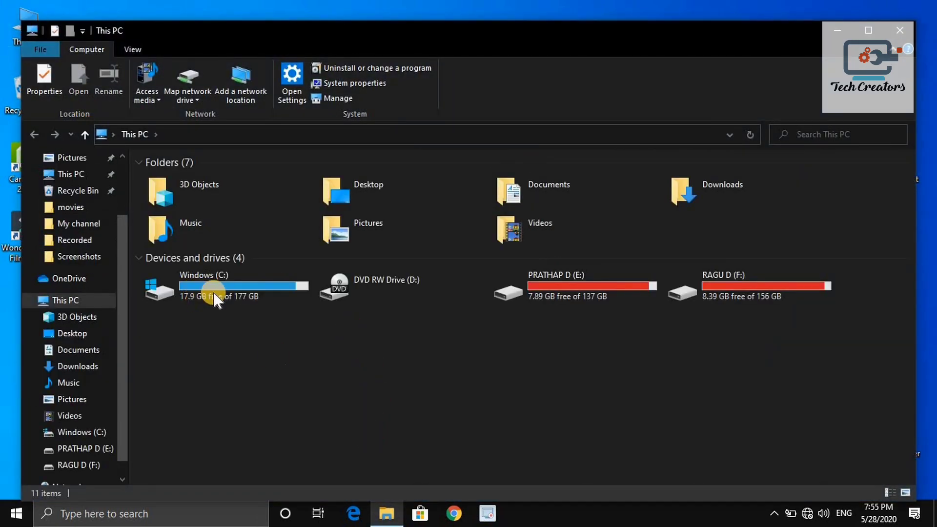
left_click(233, 290)
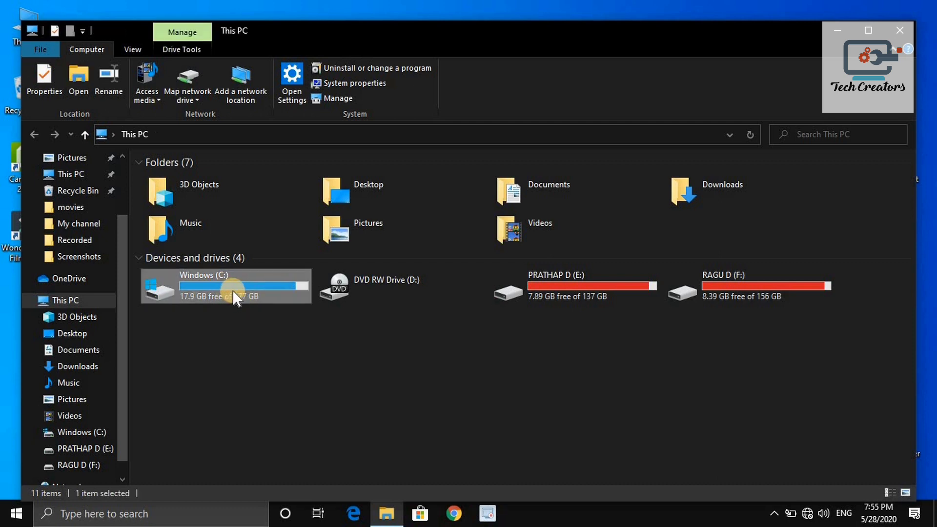
right_click(238, 293)
left_click(270, 286)
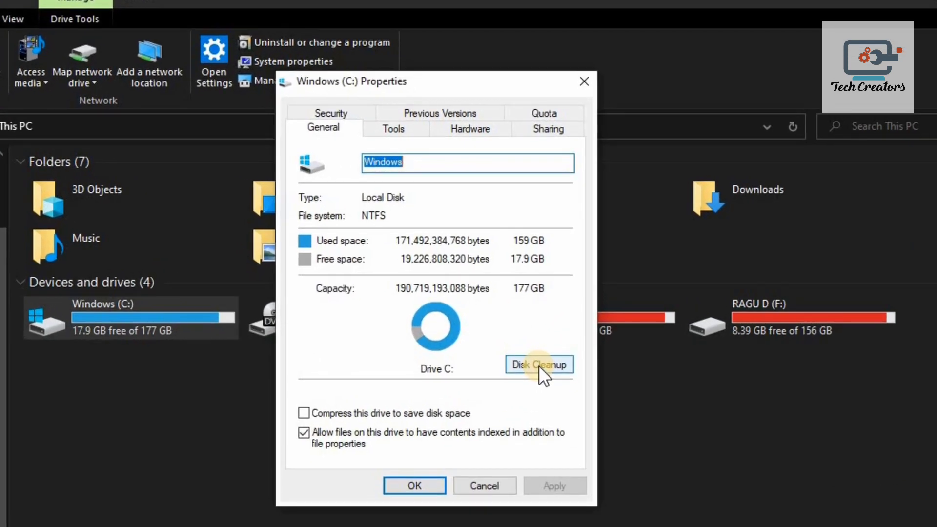
left_click(538, 365)
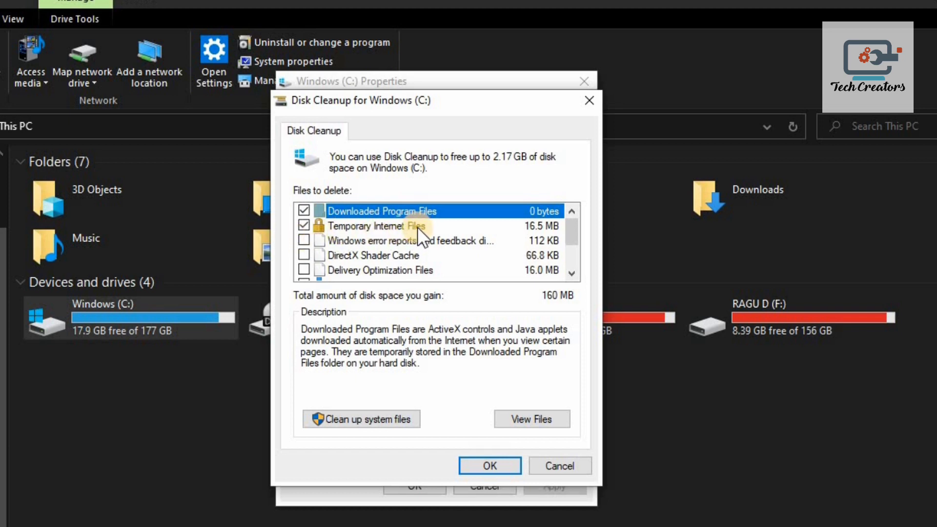
Include Temporary files in the cleanup, permanently delete the selected files, and close the drive properties and This PC.
left_click_drag(570, 233, 578, 247)
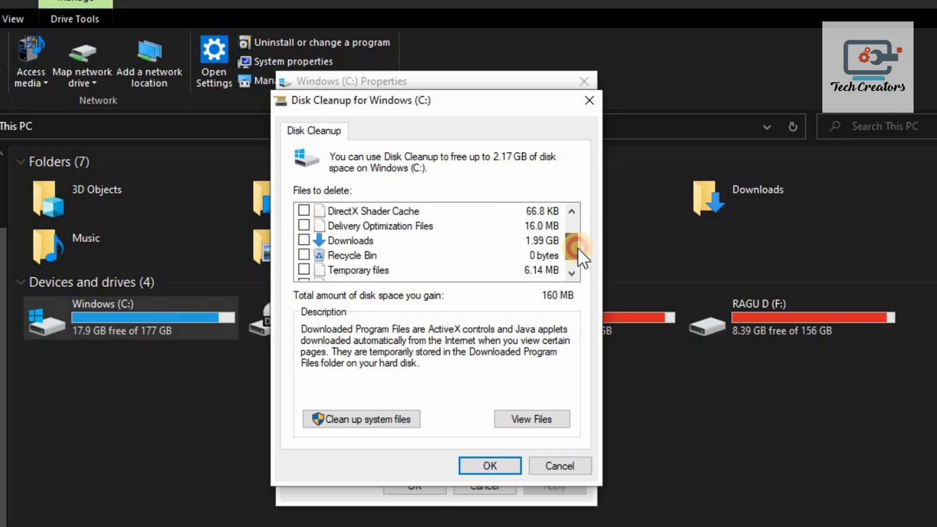
left_click_drag(578, 250, 579, 256)
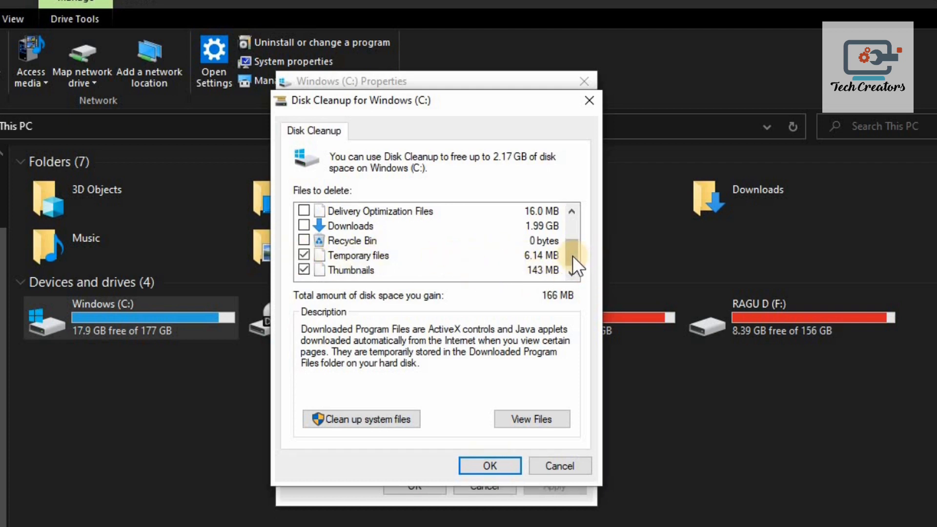
mouse_move(573, 267)
left_mouse_down()
mouse_move(560, 215)
mouse_move(567, 259)
left_mouse_up()
left_click(487, 461)
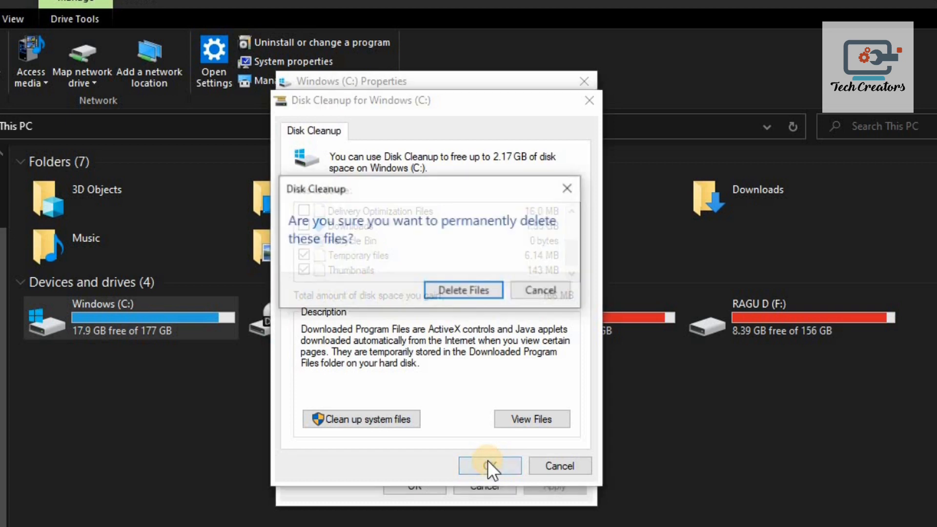
left_click(452, 291)
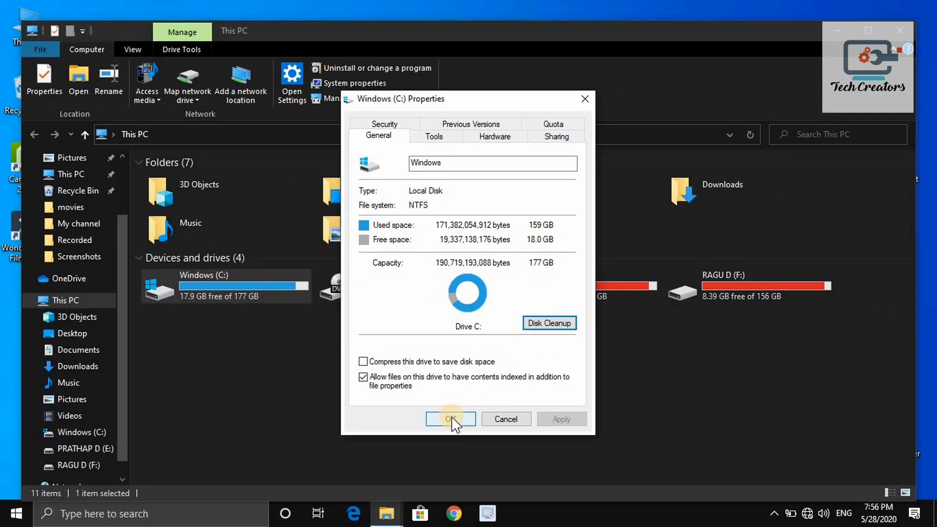
left_click(415, 485)
left_click(296, 153)
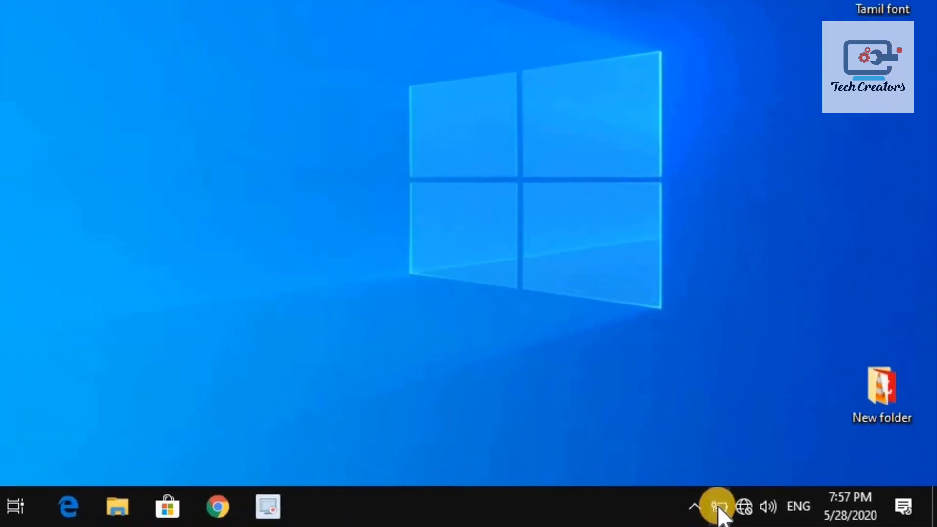
Set the plugged-in power mode to Best performance from the battery status.
left_click(703, 508)
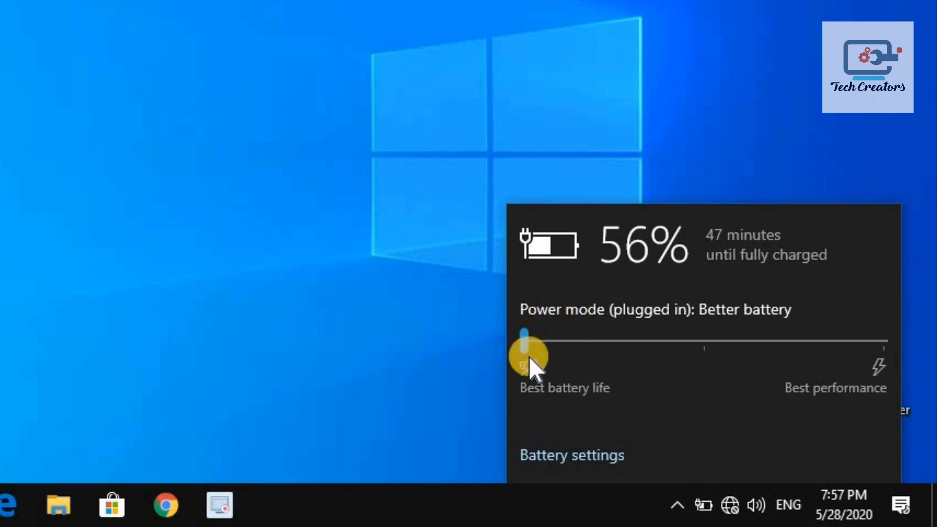
left_click_drag(525, 334, 894, 336)
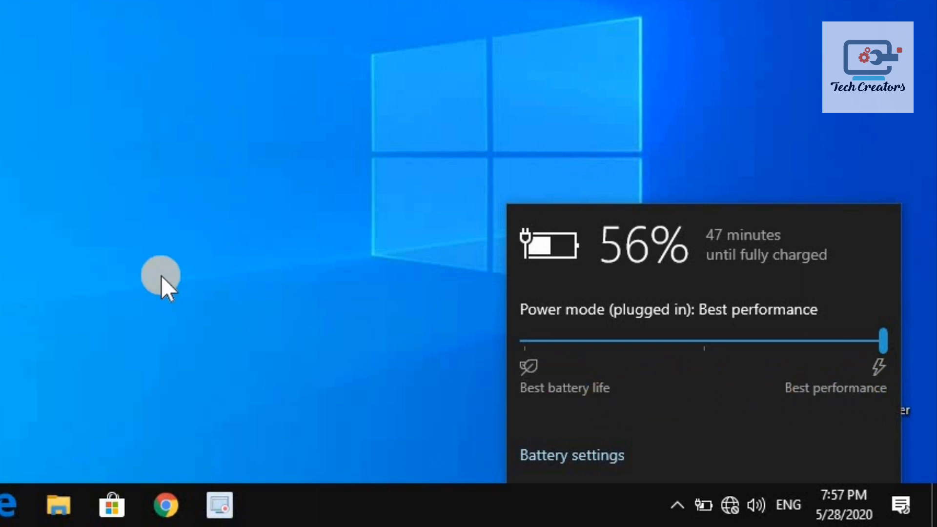
left_click(873, 337)
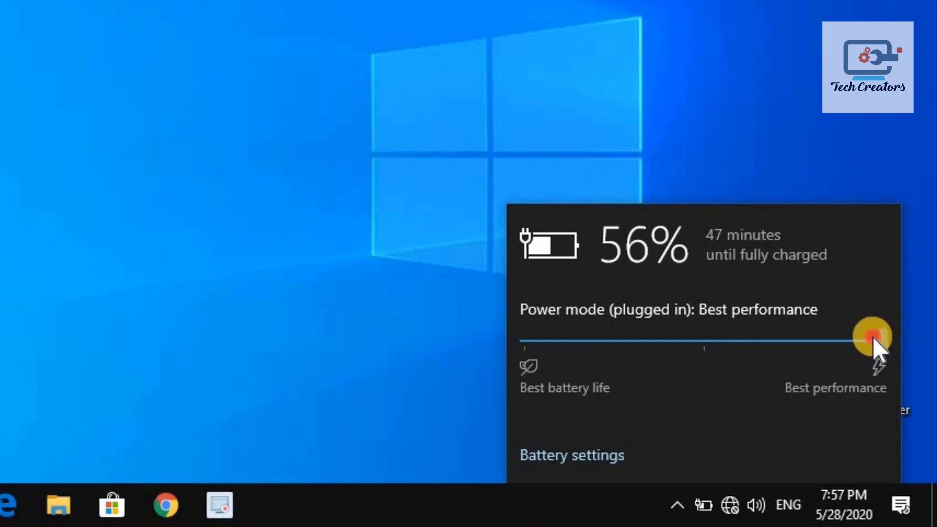
left_click(23, 137)
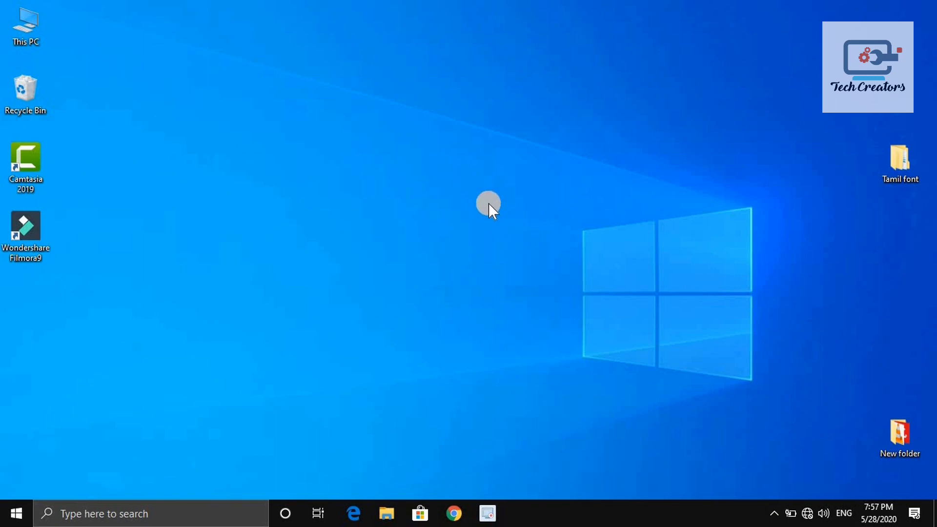
Search Windows for "run" and open the Run dialog.
left_click(168, 512)
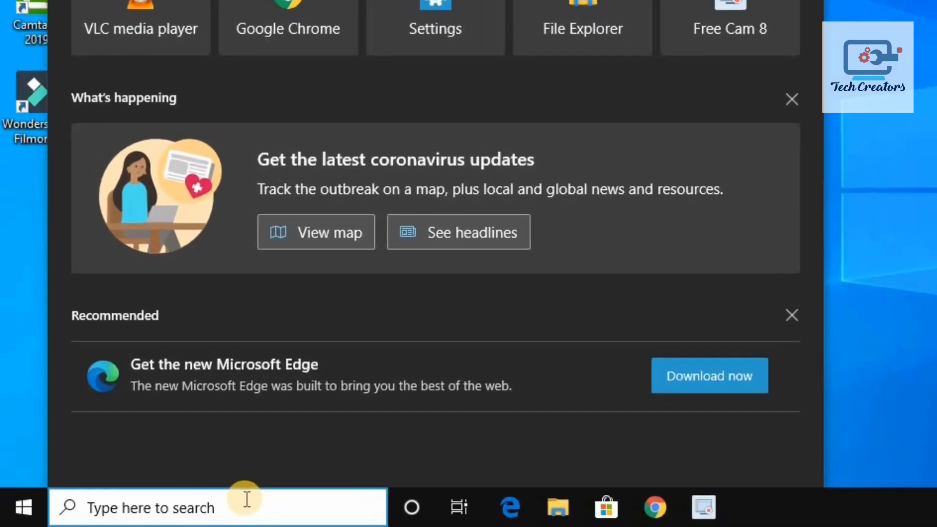
type("run")
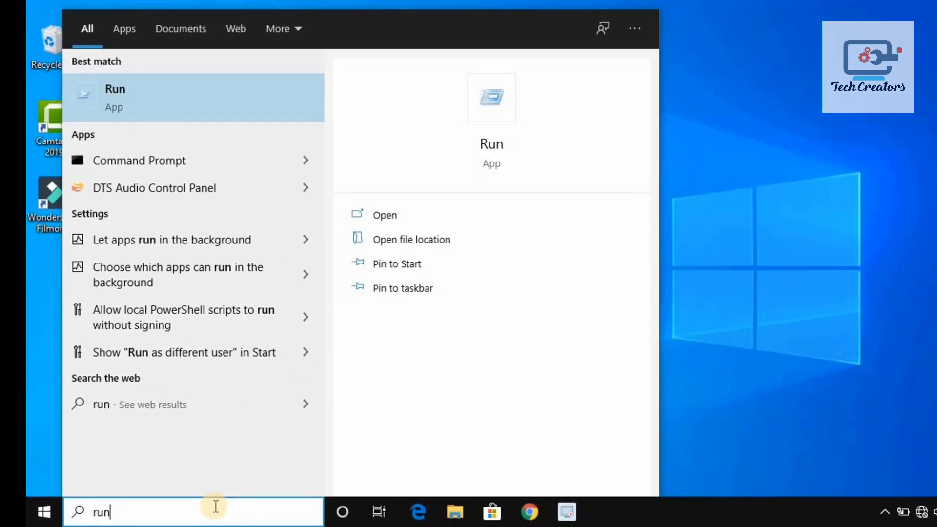
key("Return")
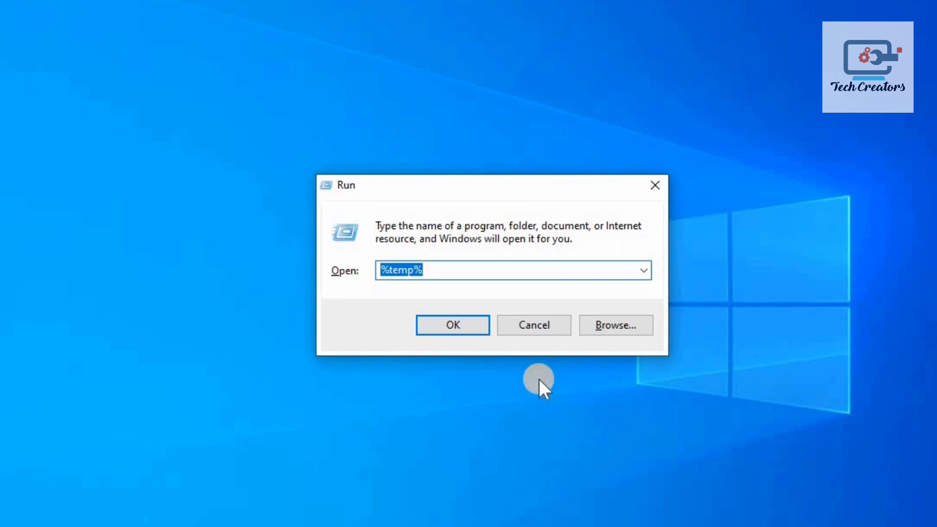
Open the user's temporary files folder by running %temp%.
left_click(459, 267)
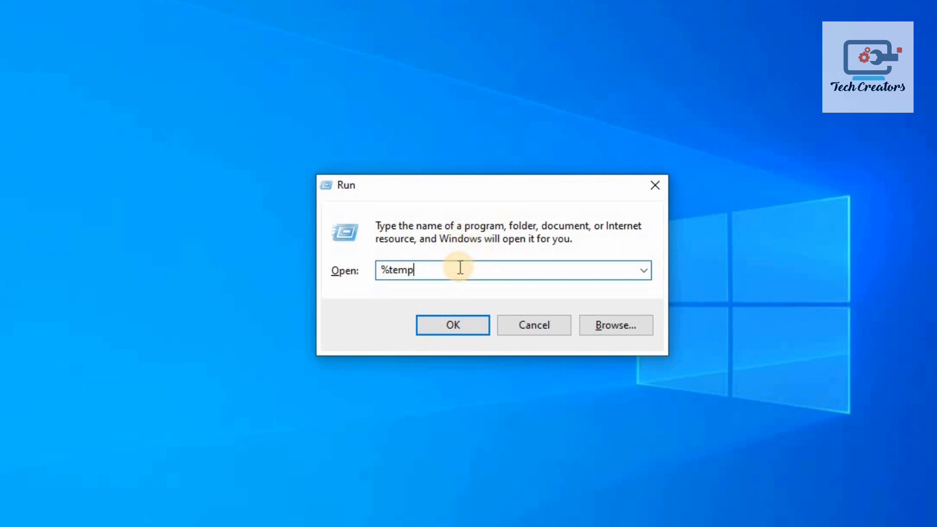
key("BackSpace")
key("BackSpace")
key("BackSpace")
key("BackSpace")
key("BackSpace")
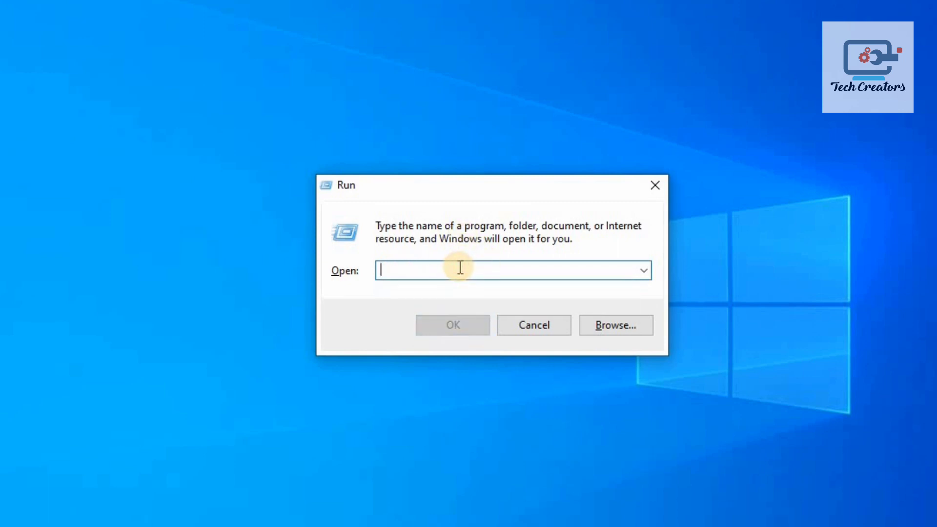
type("%tem")
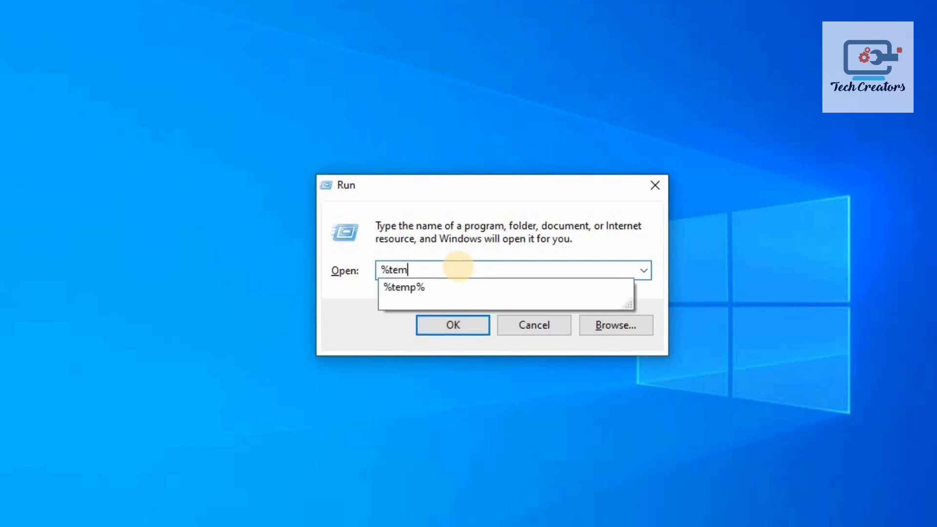
type("p%")
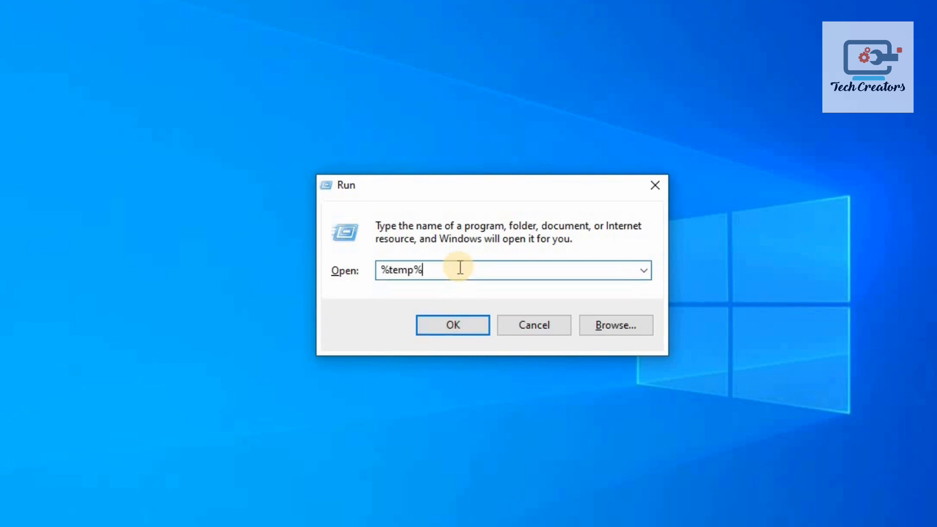
left_click(456, 324)
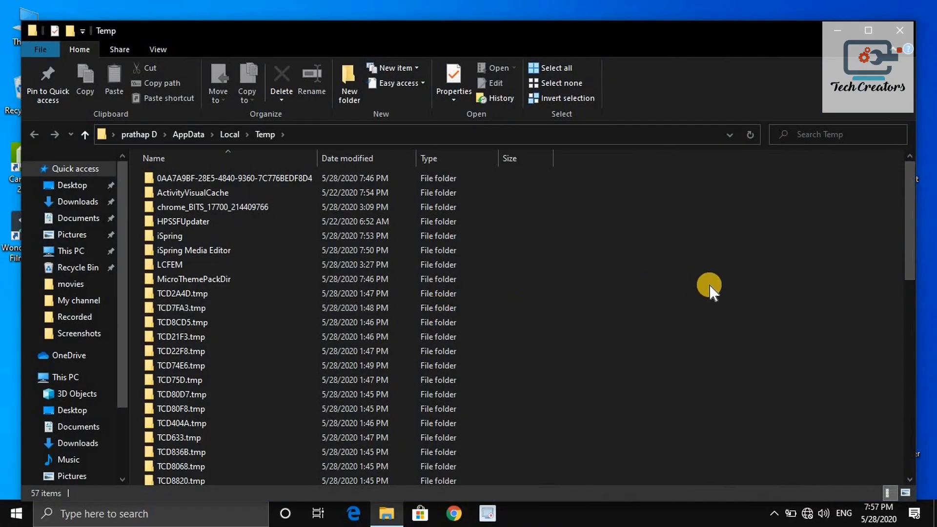
Delete all items in the Temp folder, retry the iSpring folder that is in use, and close the folder window.
scroll(713, 284, "down", 8)
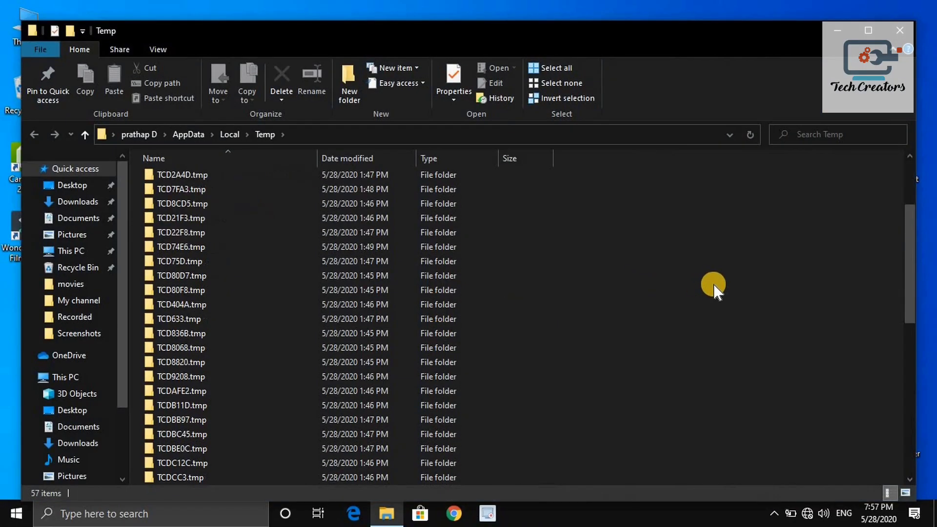
scroll(716, 283, "down", 2)
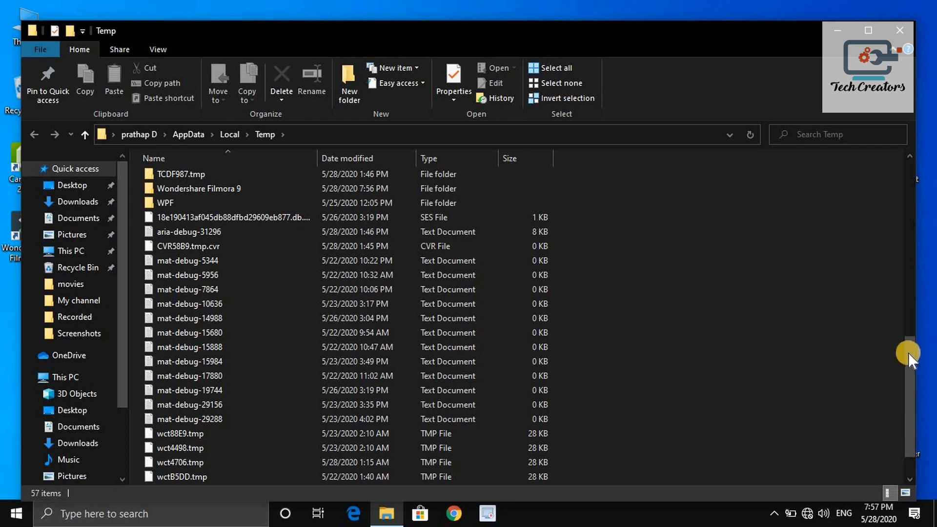
left_click(922, 431)
left_click_drag(922, 431, 921, 447)
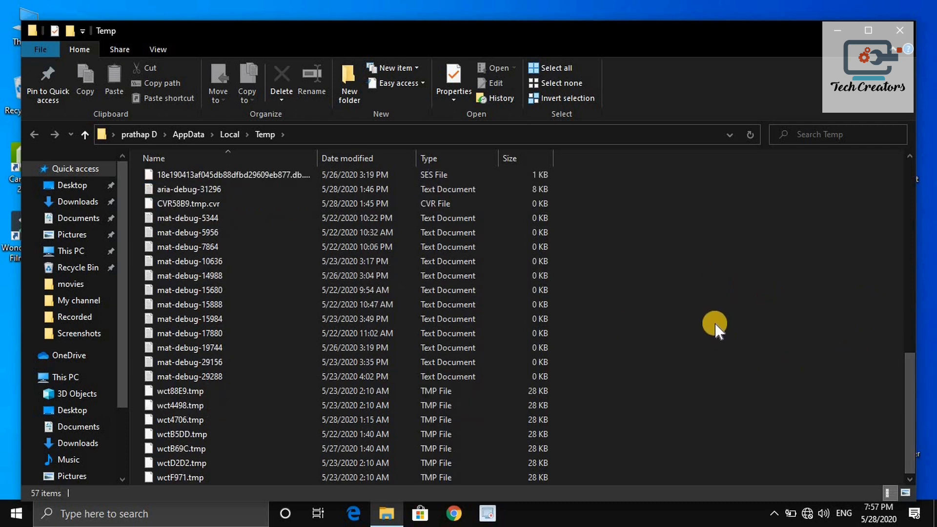
key("ctrl+a")
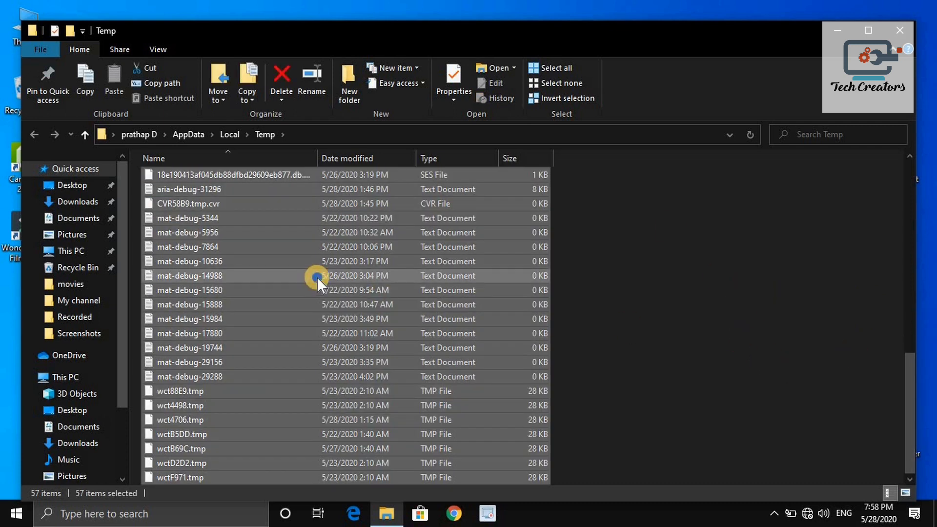
right_click(317, 277)
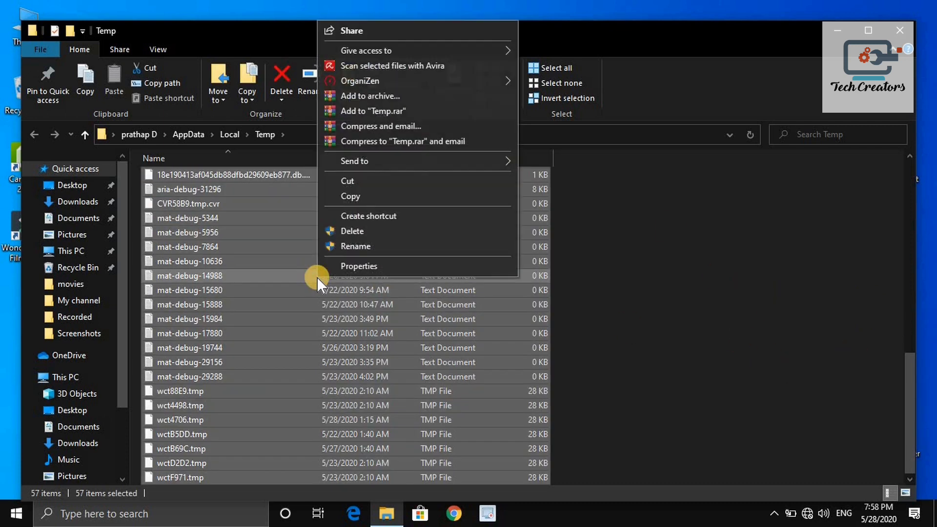
left_click(353, 231)
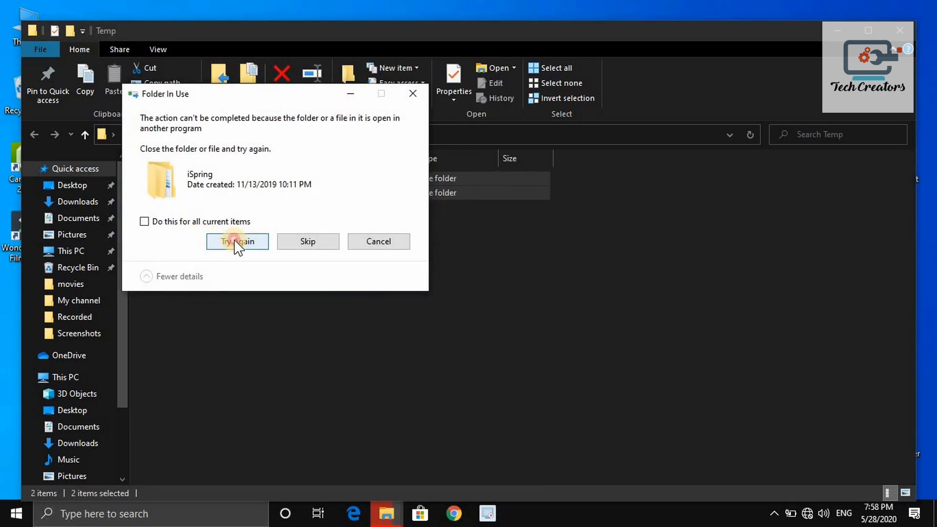
left_click(237, 243)
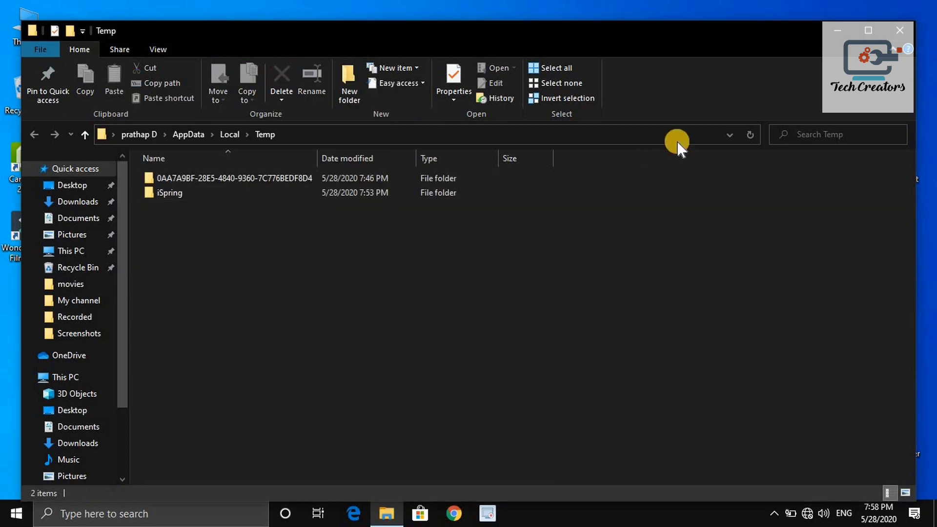
left_click(890, 29)
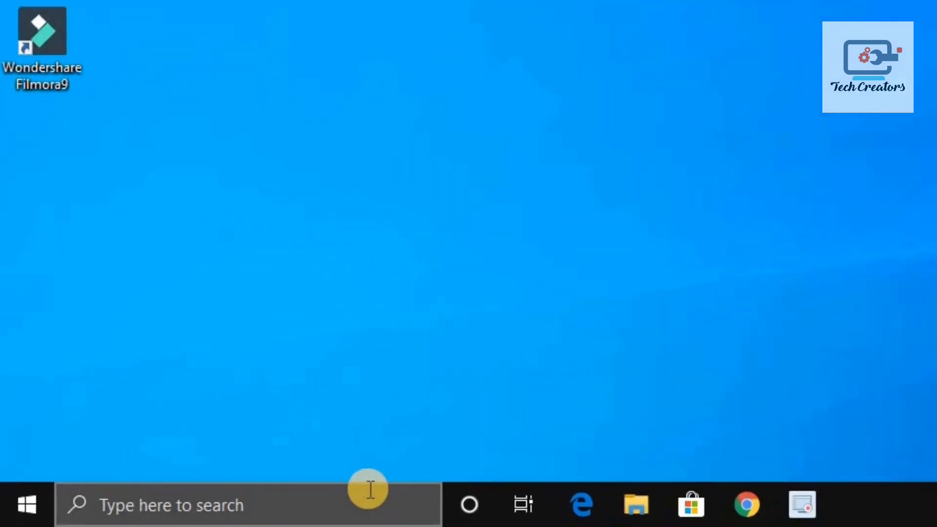
Search Windows for "run", open the Run dialog, and run recent to open the Recent folder.
left_click(225, 503)
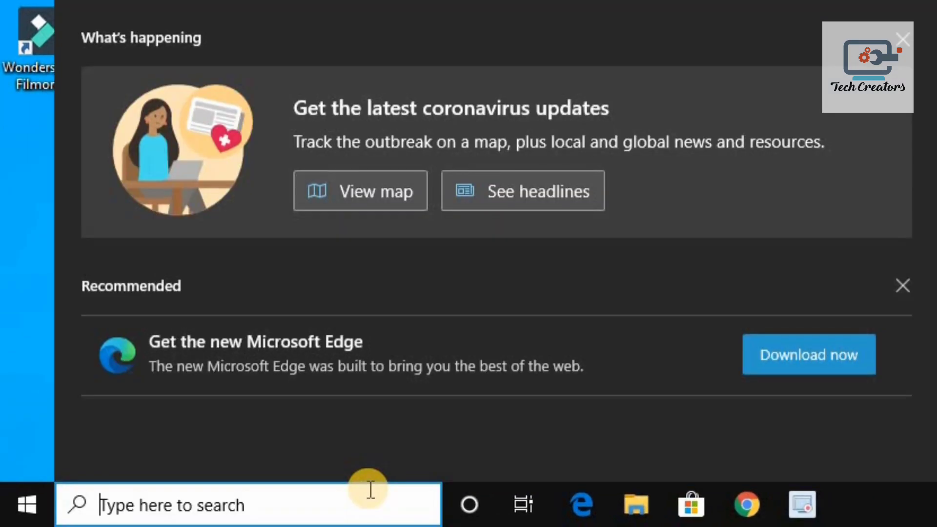
type("run")
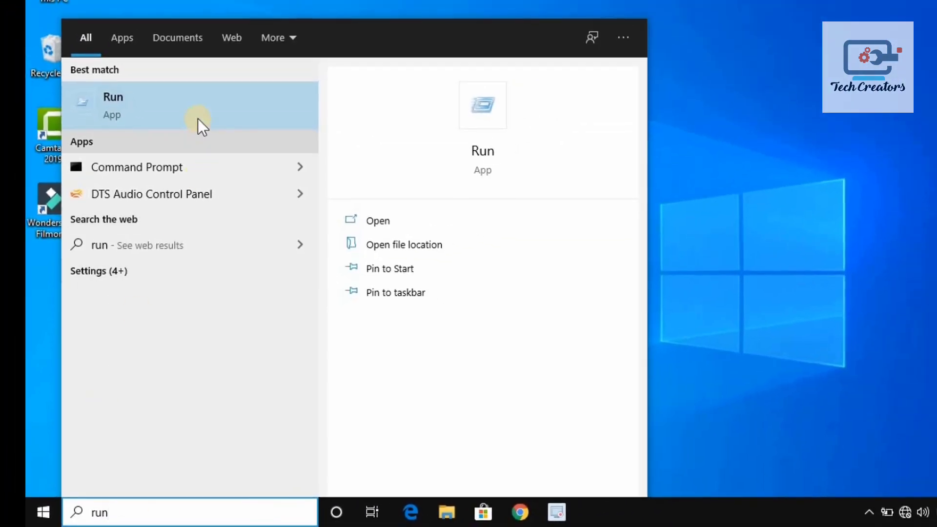
left_click(195, 97)
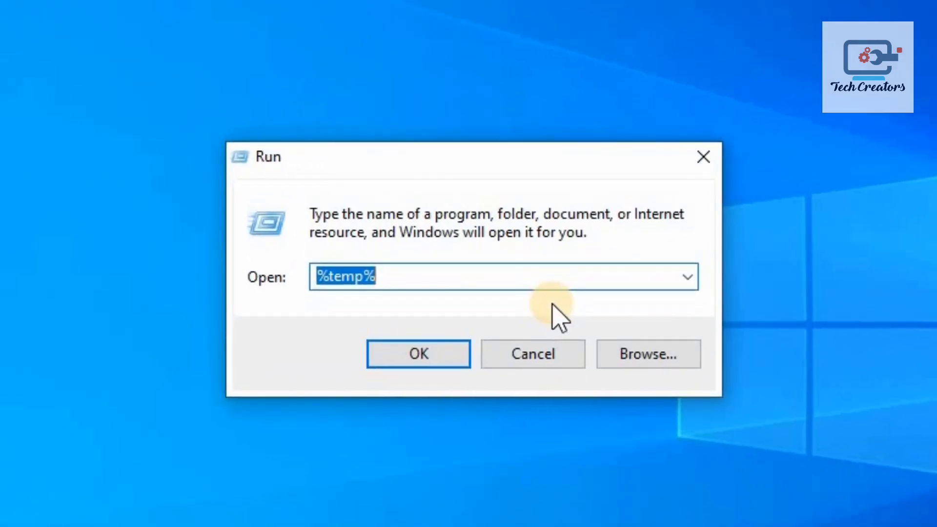
key("BackSpace")
type("rec")
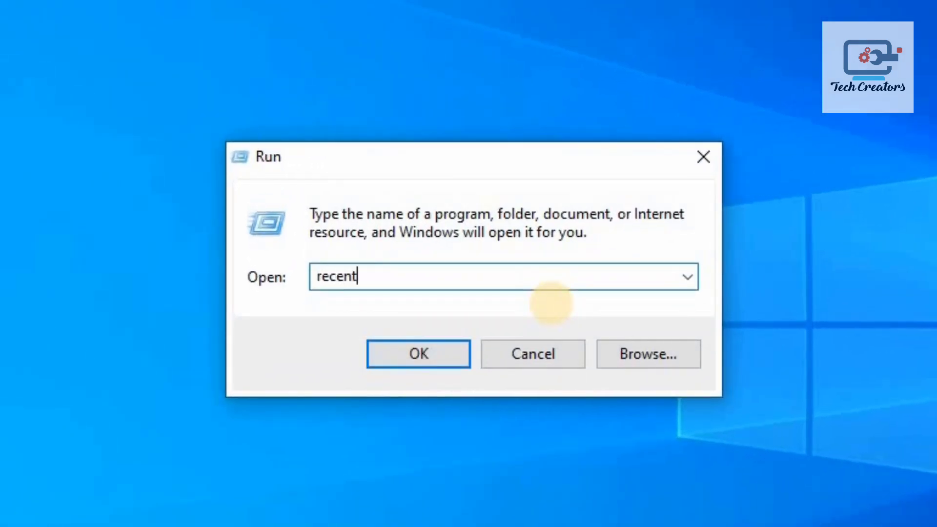
type("ent")
key("Return")
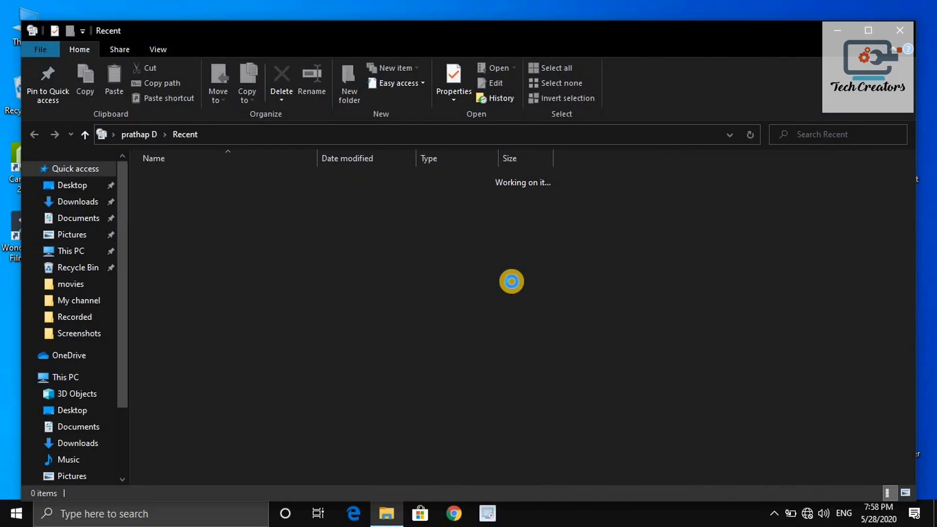
Delete all shortcuts in the Recent folder and close the folder window.
scroll(542, 291, "down", 20)
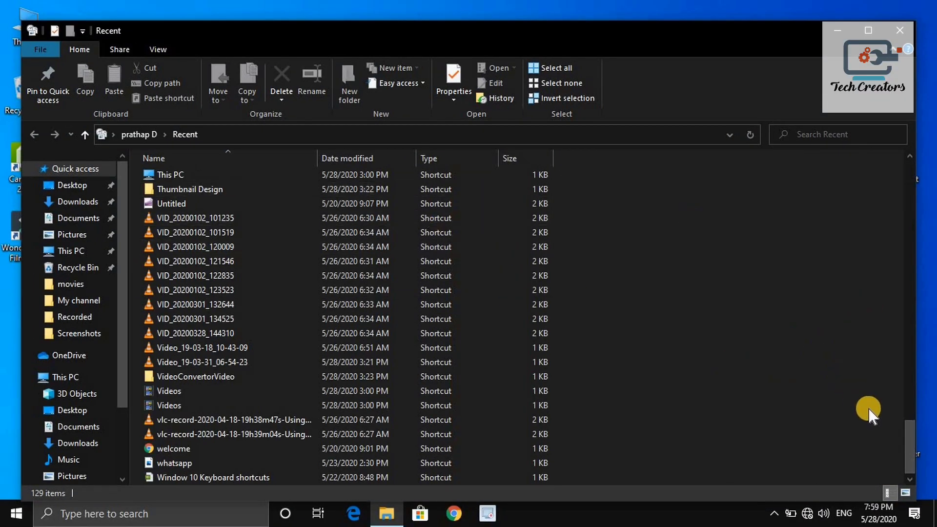
left_click_drag(911, 431, 825, 194)
scroll(825, 194, "up", 12)
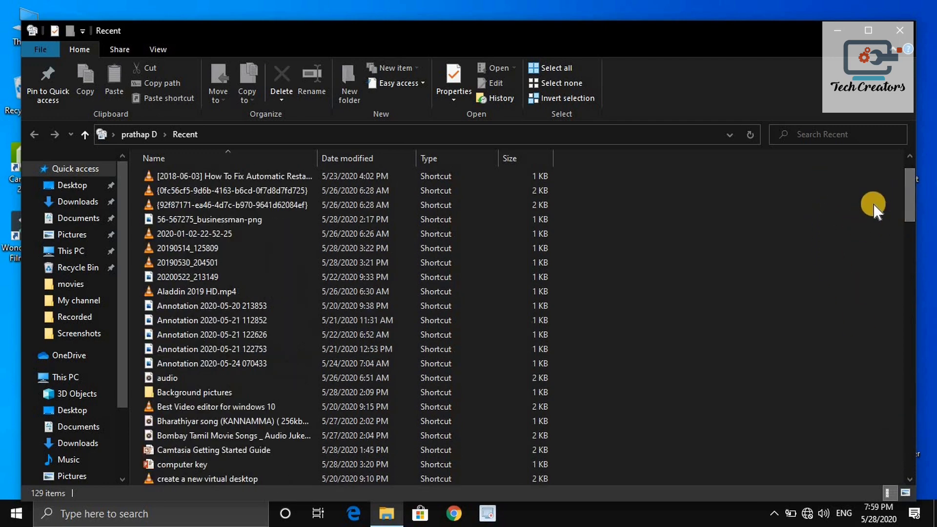
key("ctrl+a")
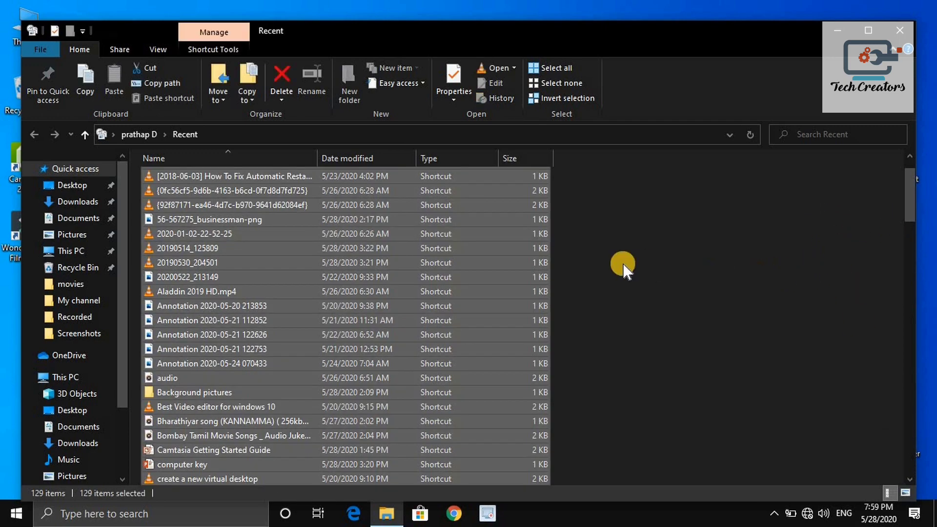
right_click(456, 254)
left_click(501, 467)
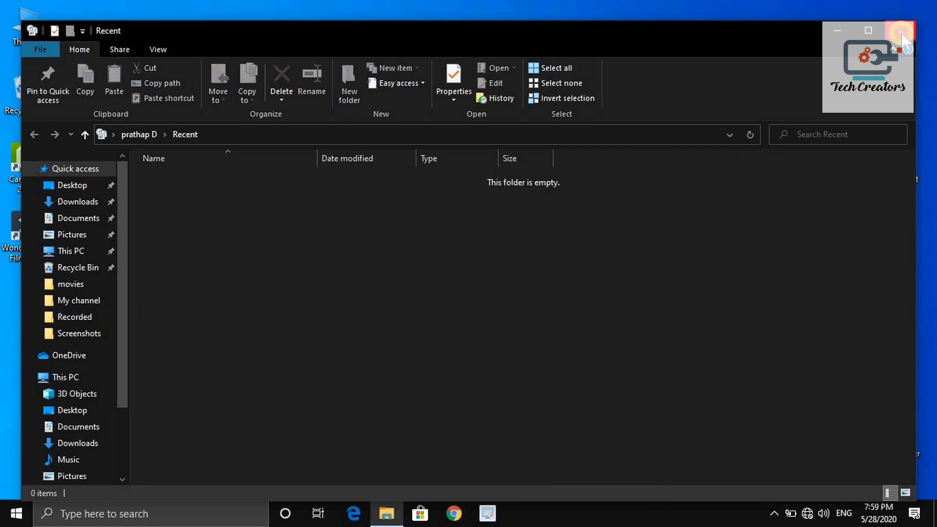
left_click(901, 33)
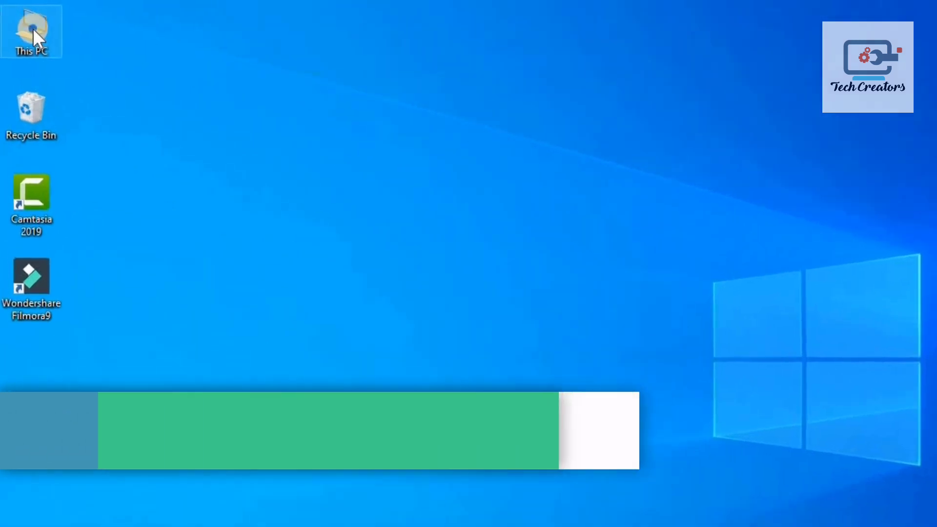
Open the Performance Options through the advanced system settings in This PC's properties.
right_click(30, 26)
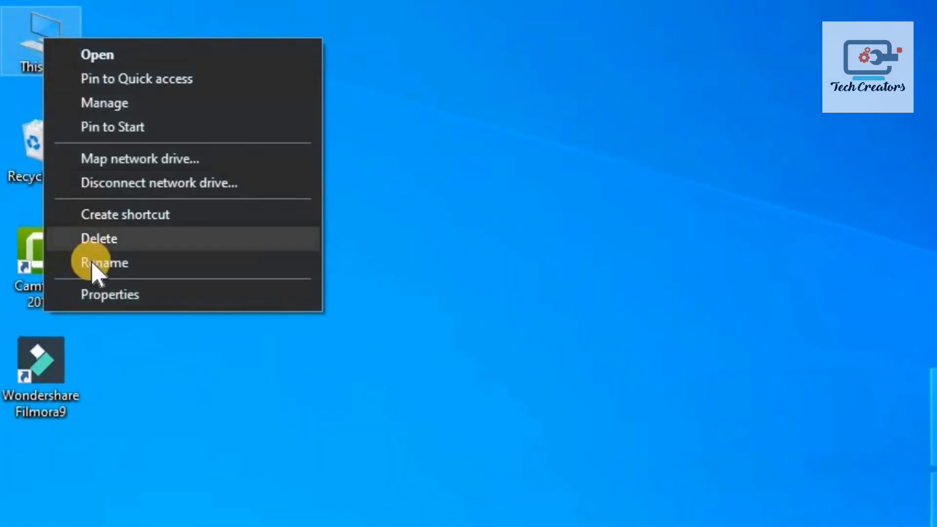
left_click(132, 294)
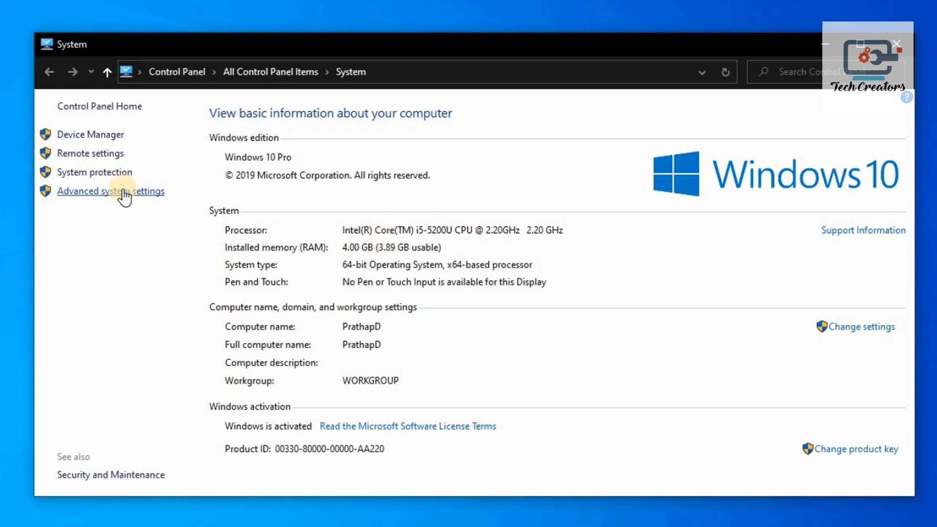
left_click(97, 190)
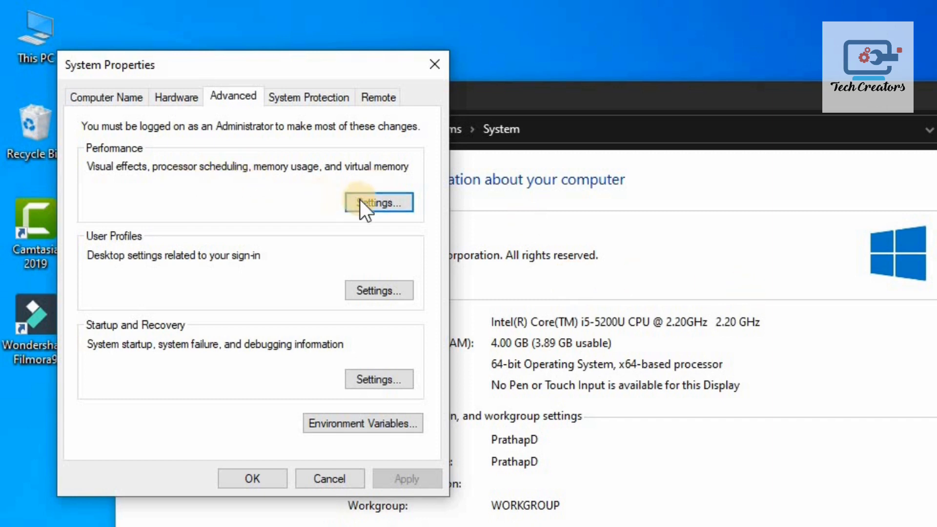
left_click(373, 202)
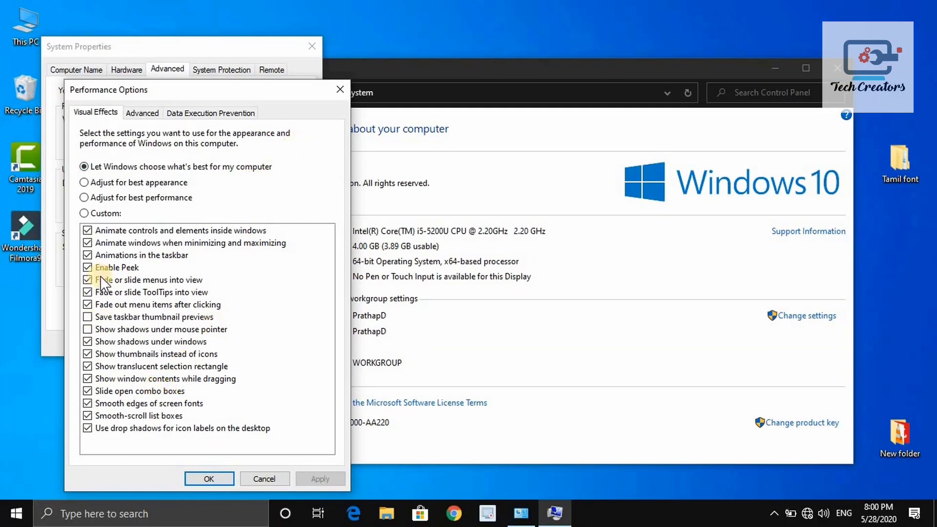
Set the visual effects to Adjust for best performance, apply the change, and close the System Properties and System windows.
left_click(84, 198)
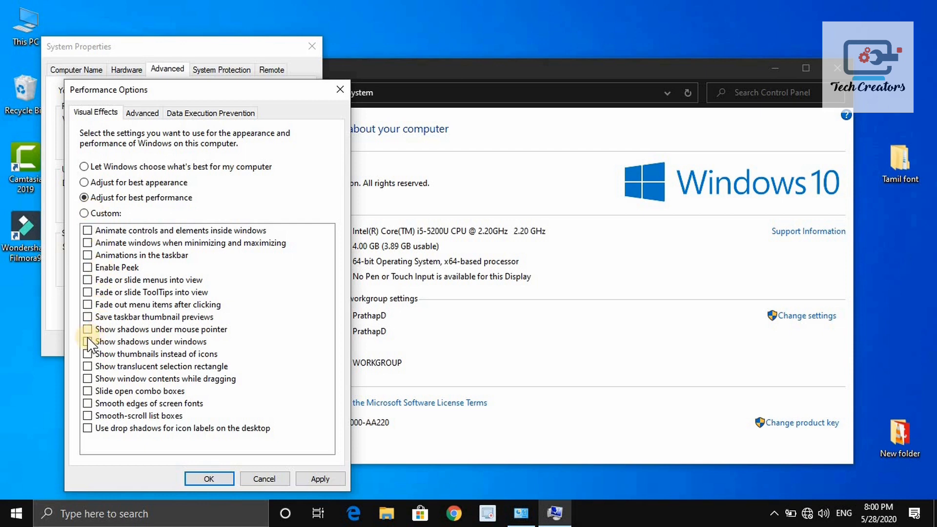
left_click(91, 256)
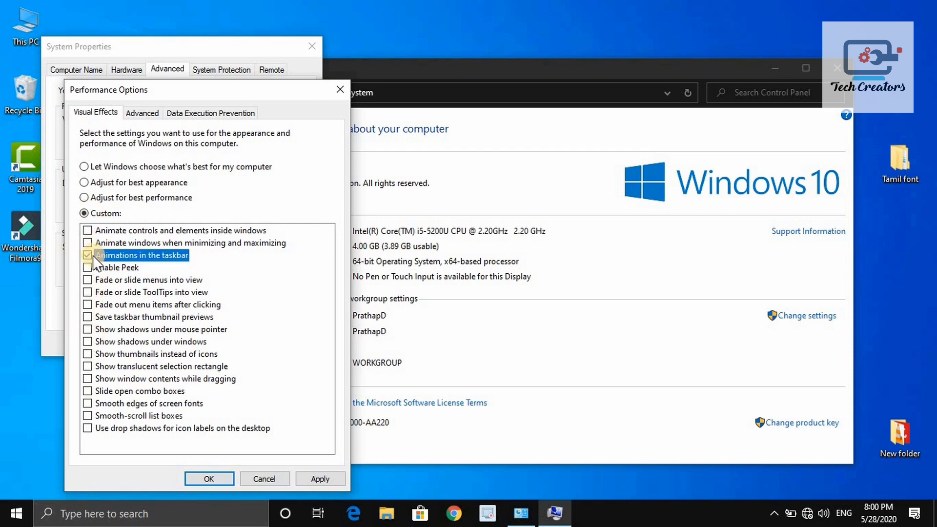
left_click(87, 197)
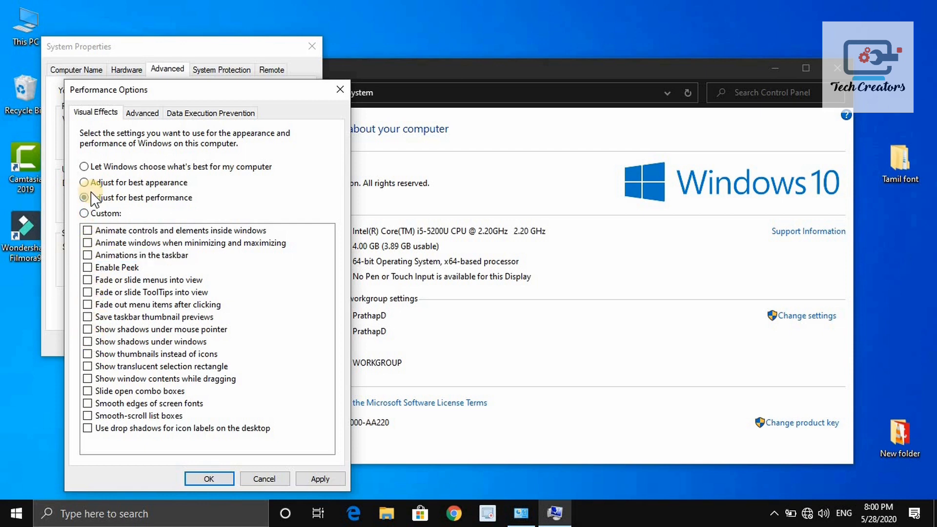
left_click(320, 478)
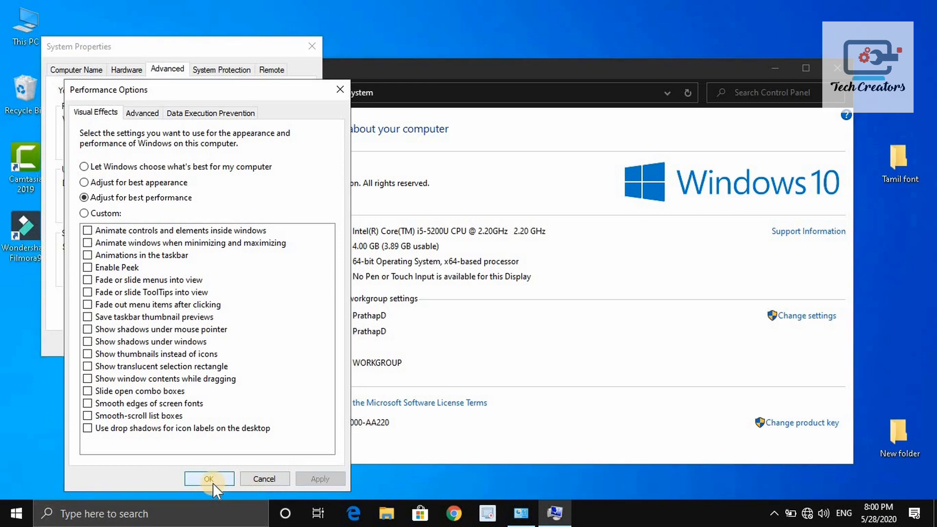
left_click(211, 480)
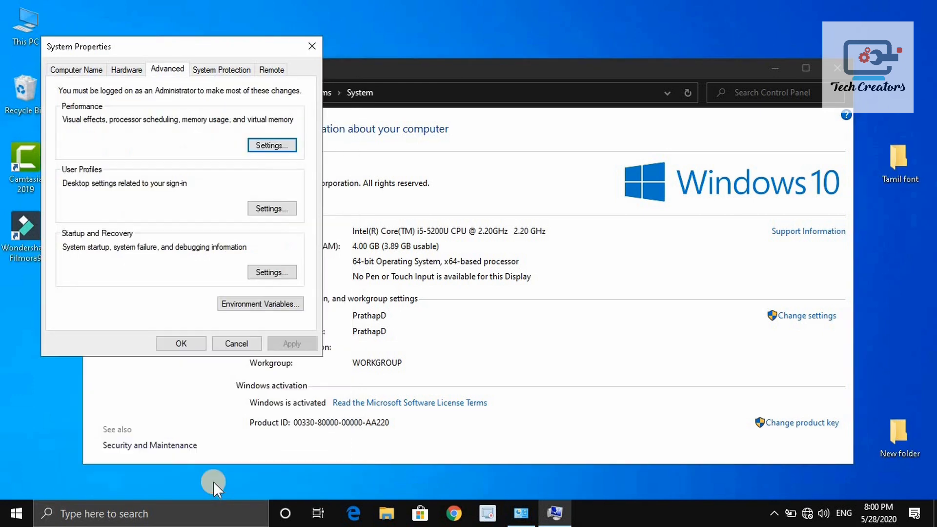
left_click(181, 343)
left_click(838, 68)
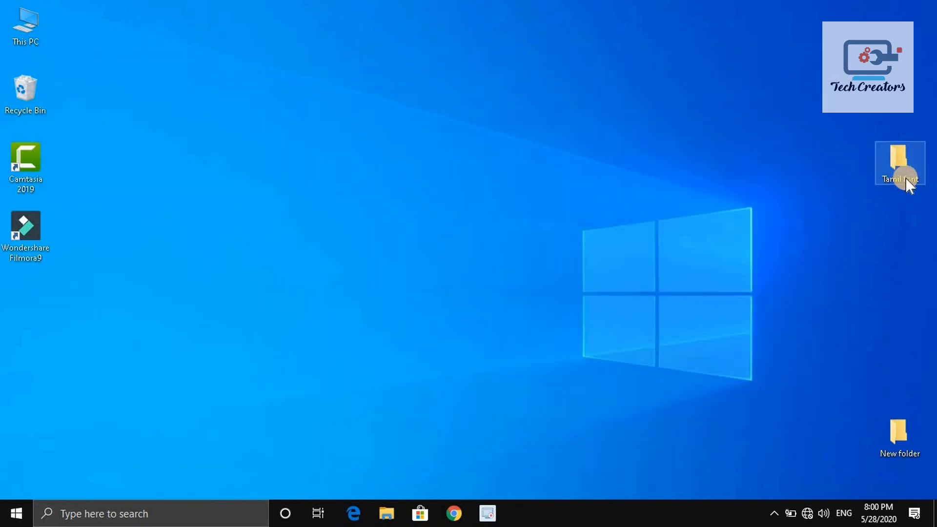
left_click(219, 201)
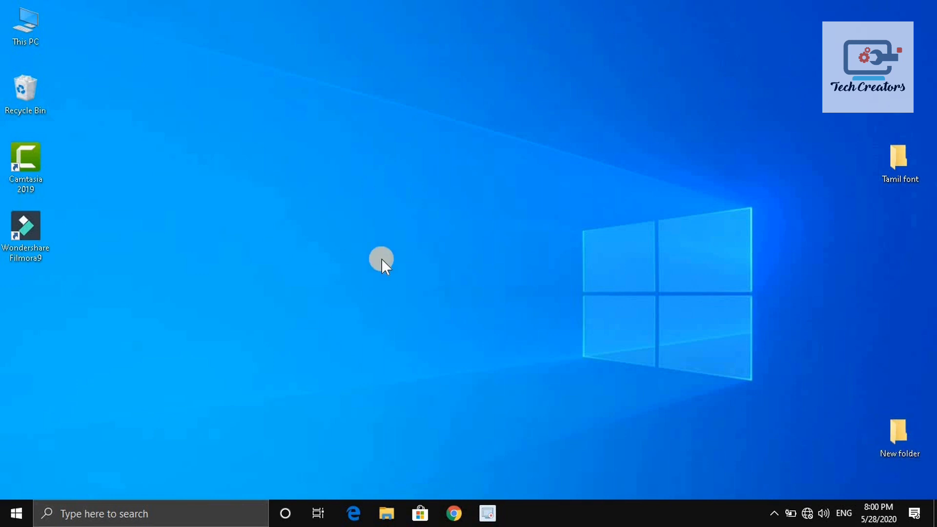